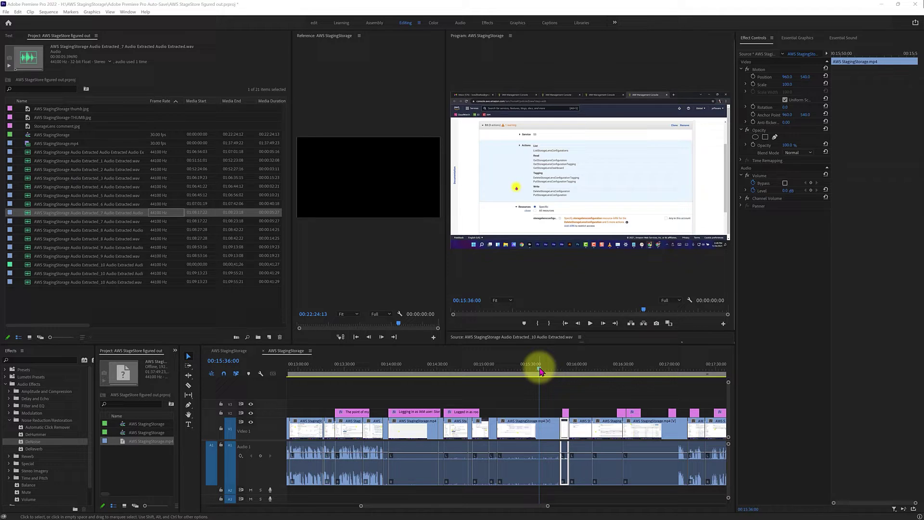
# - Scrub back and play the sequence to locate the quiet clip near 00:15:30
pyautogui.moveTo(540, 372); pyautogui.dragTo(514, 374)
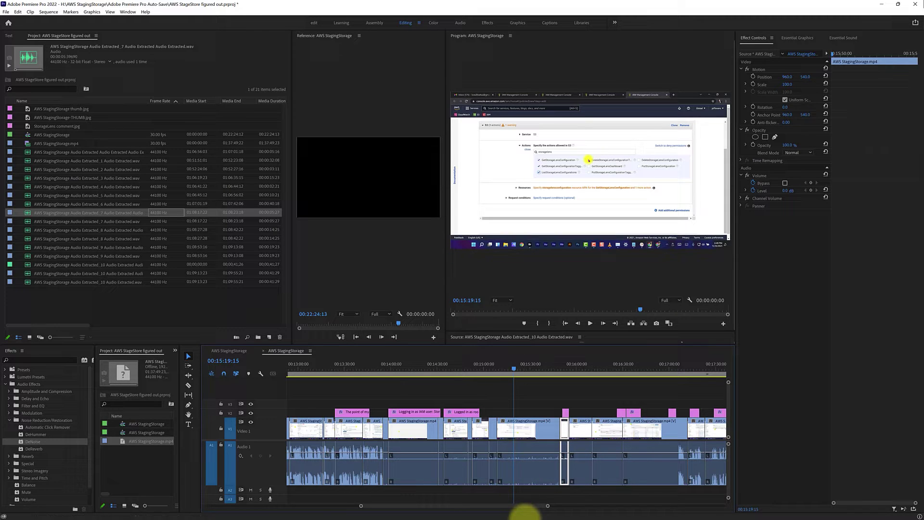
pyautogui.click(590, 324)
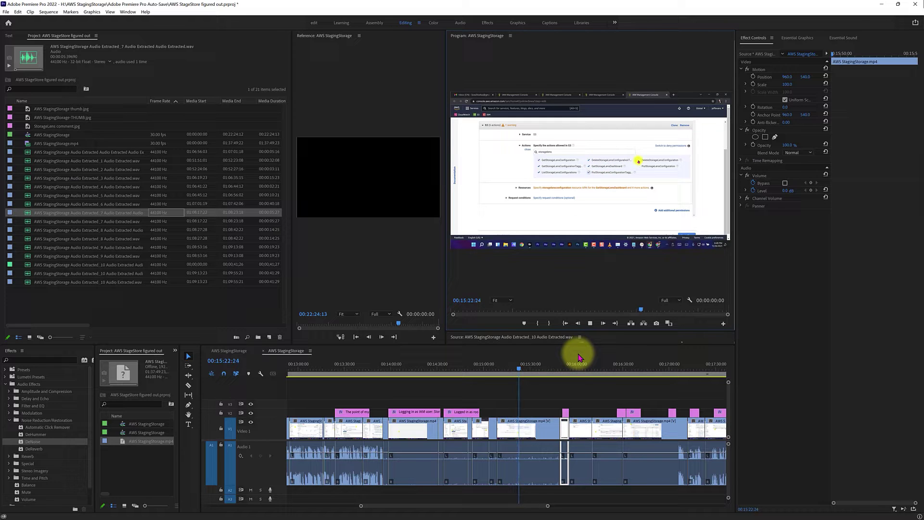
pyautogui.press('space')
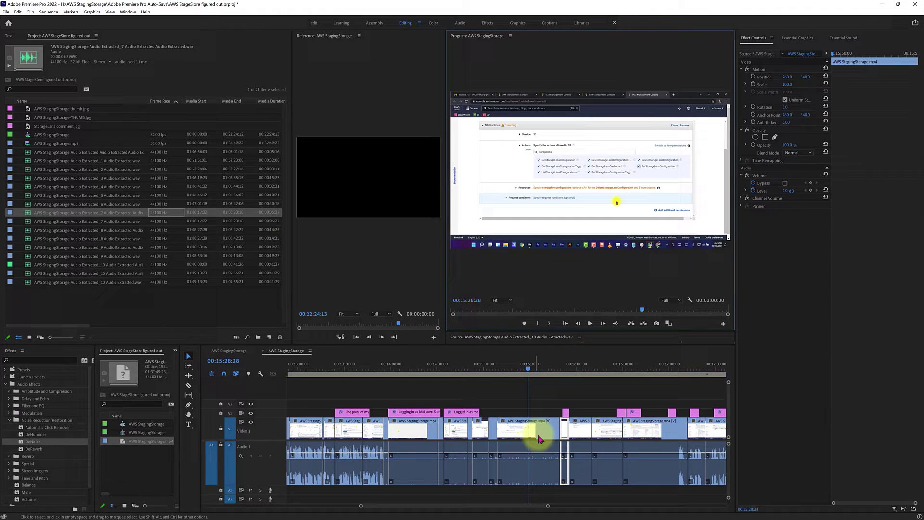
# - Boost the quiet clip's volume rubber band about 8 dB and play it back
pyautogui.click(529, 452)
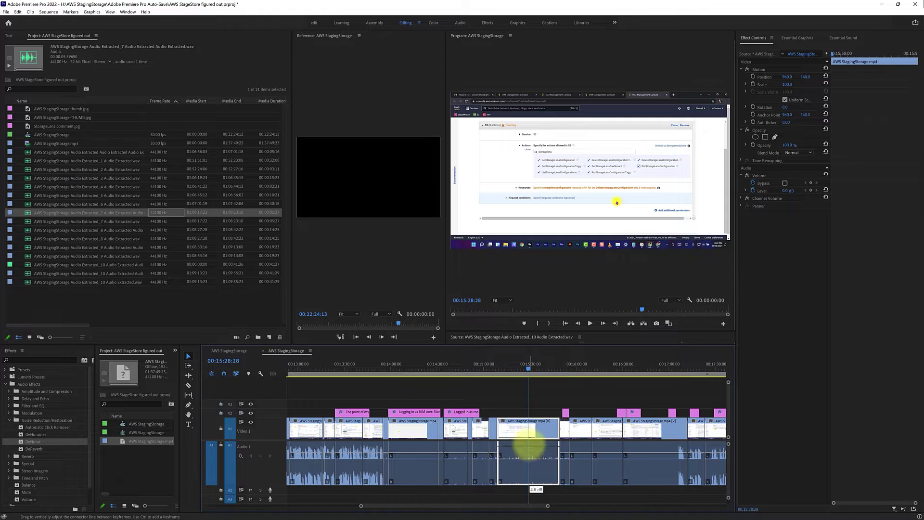
pyautogui.moveTo(529, 451); pyautogui.dragTo(530, 441)
pyautogui.press('space')
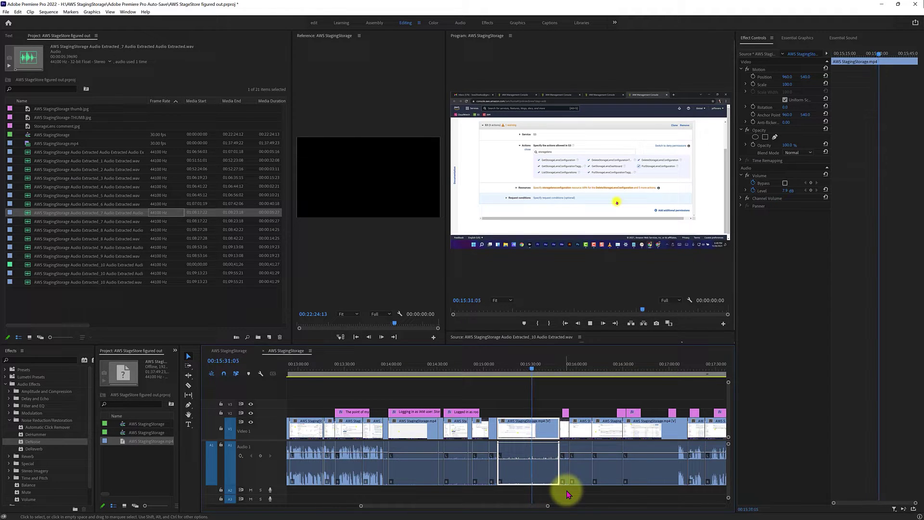
pyautogui.press('space')
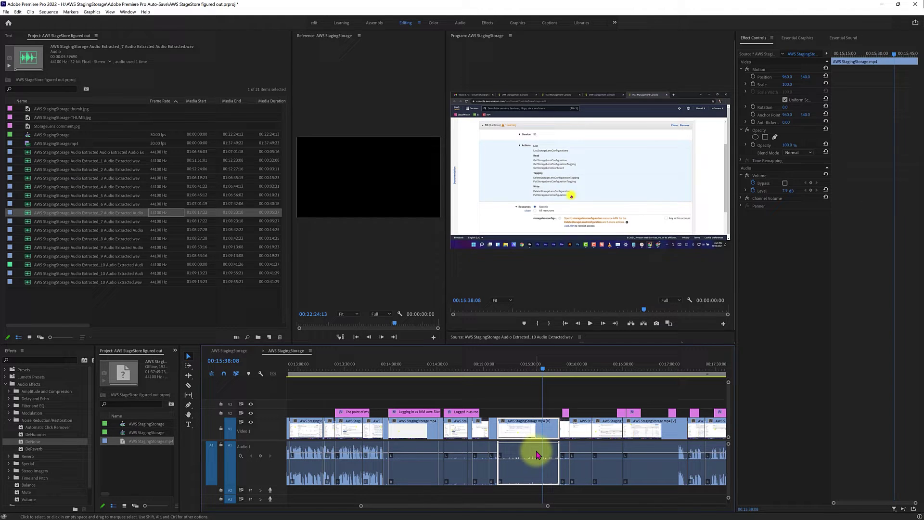
# - Set the quiet clip's Audio Gain to 31.5 dB and replay the boosted section
pyautogui.rightClick(537, 456)
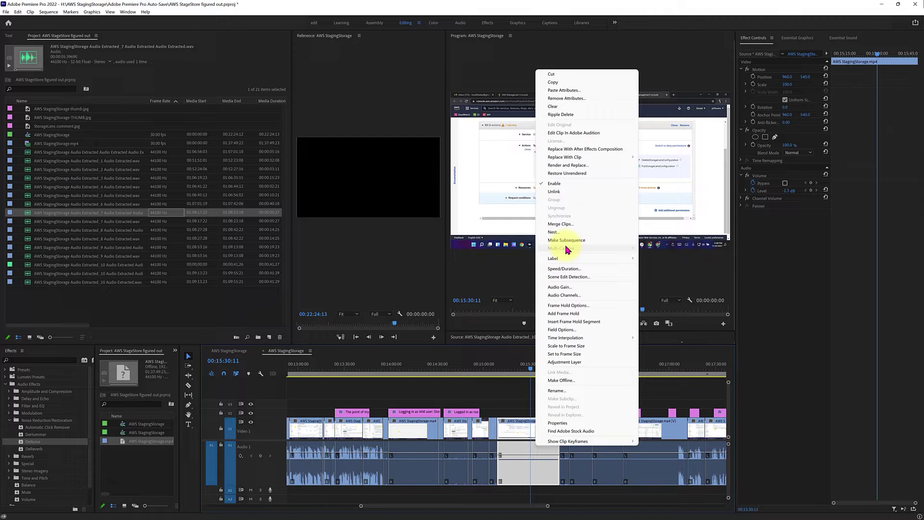
pyautogui.click(571, 288)
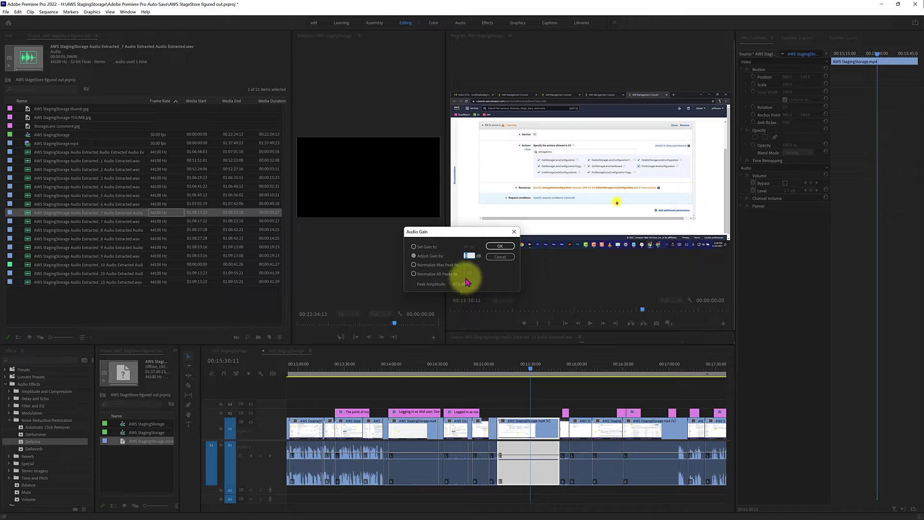
pyautogui.click(414, 247)
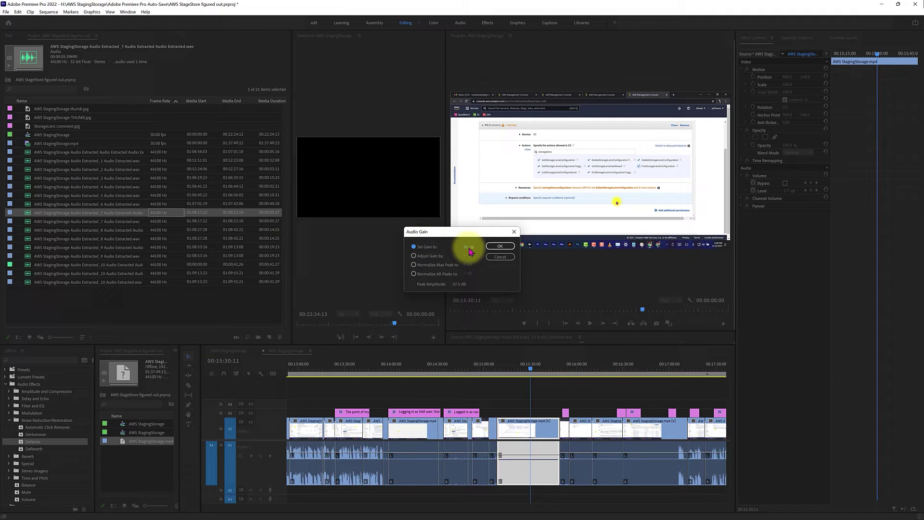
pyautogui.moveTo(469, 250); pyautogui.dragTo(385, 249)
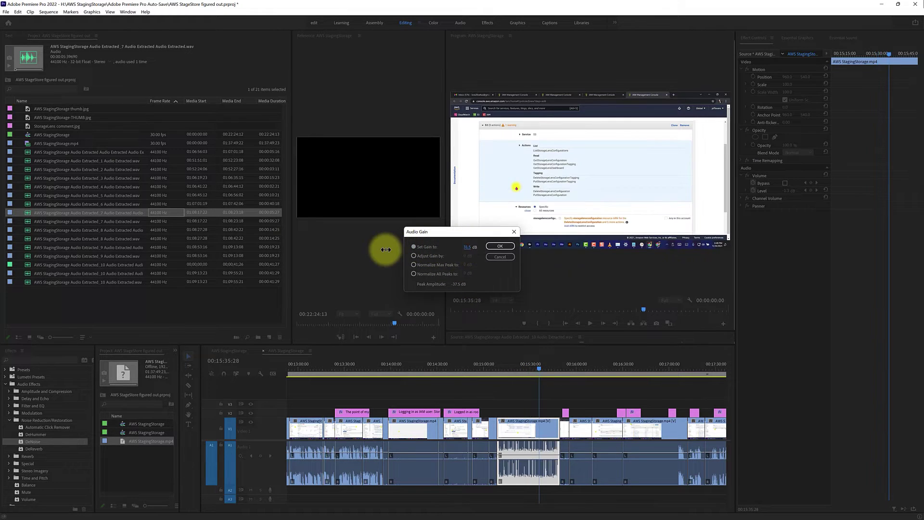
pyautogui.click(499, 246)
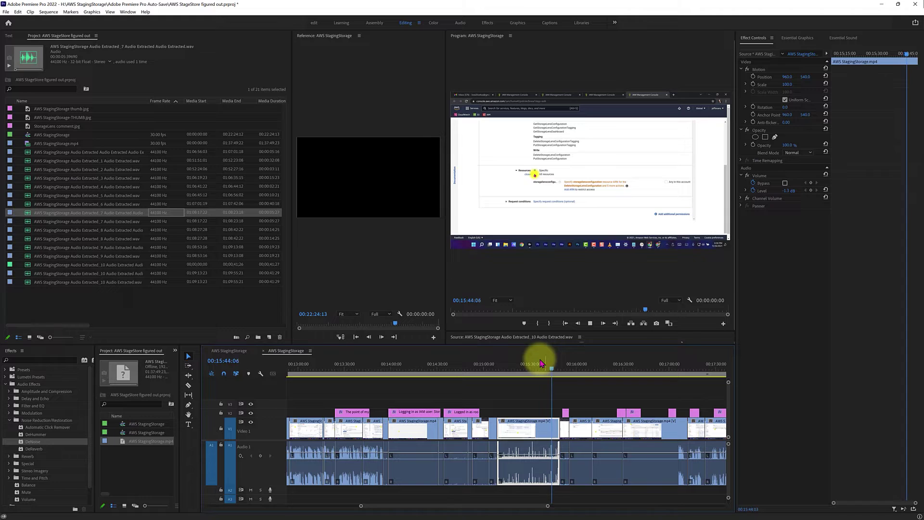
pyautogui.moveTo(543, 363); pyautogui.dragTo(513, 364)
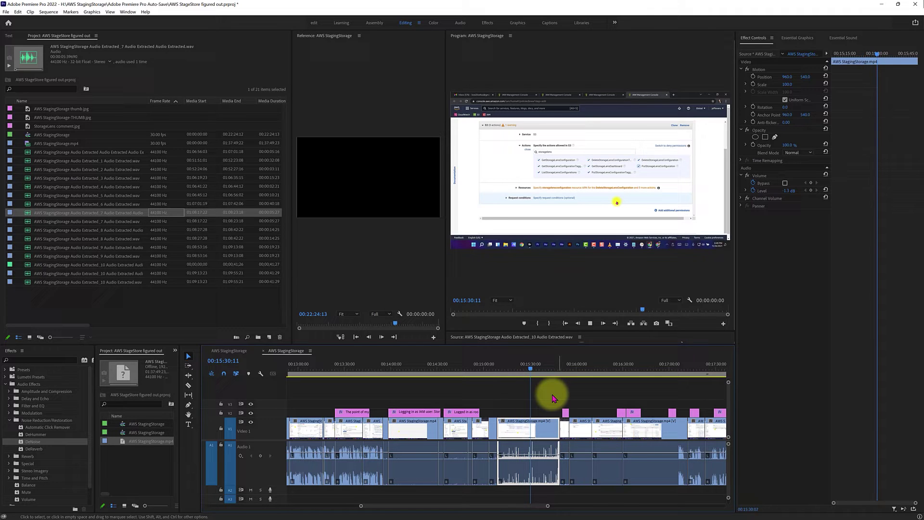
# - Stop playback and send the boosted clip to Audition with Edit Clip in Adobe Audition
pyautogui.press('space')
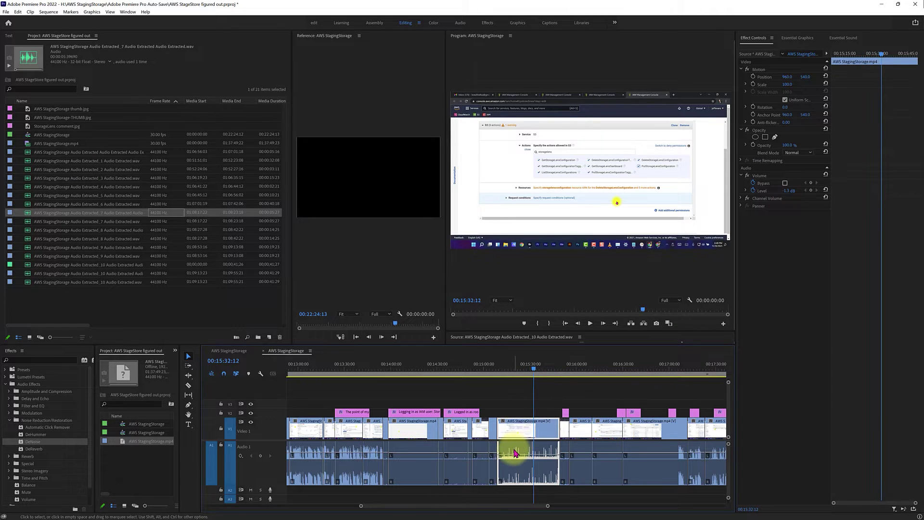
pyautogui.rightClick(516, 453)
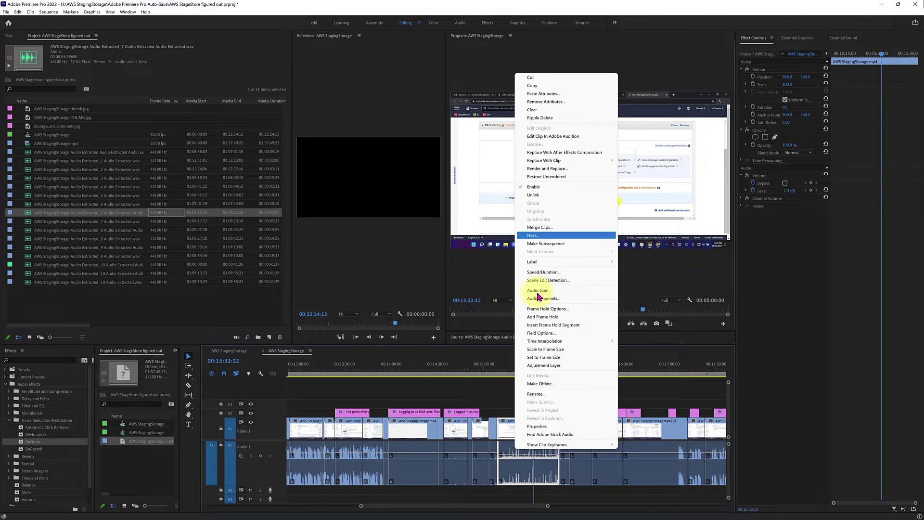
pyautogui.click(533, 138)
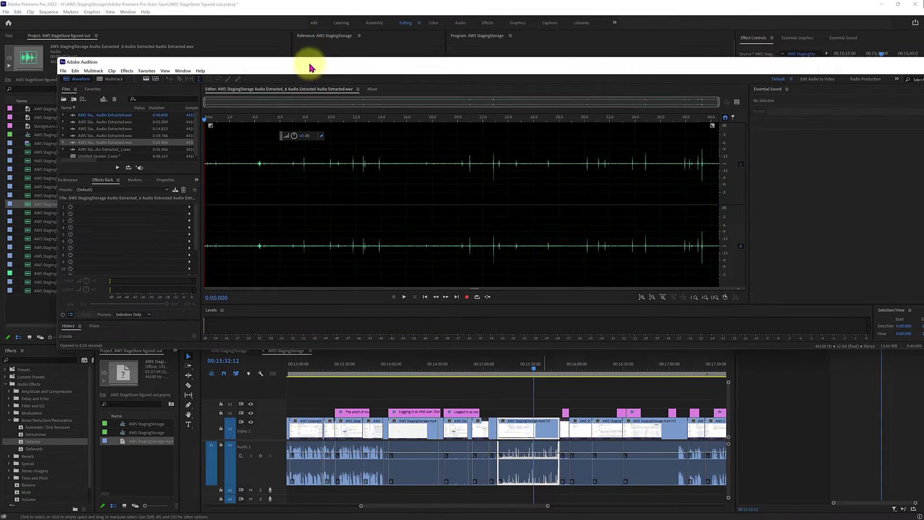
# - Play the extracted clip in Audition, replay it from the start, and select the whole waveform
pyautogui.moveTo(316, 46); pyautogui.dragTo(305, 87)
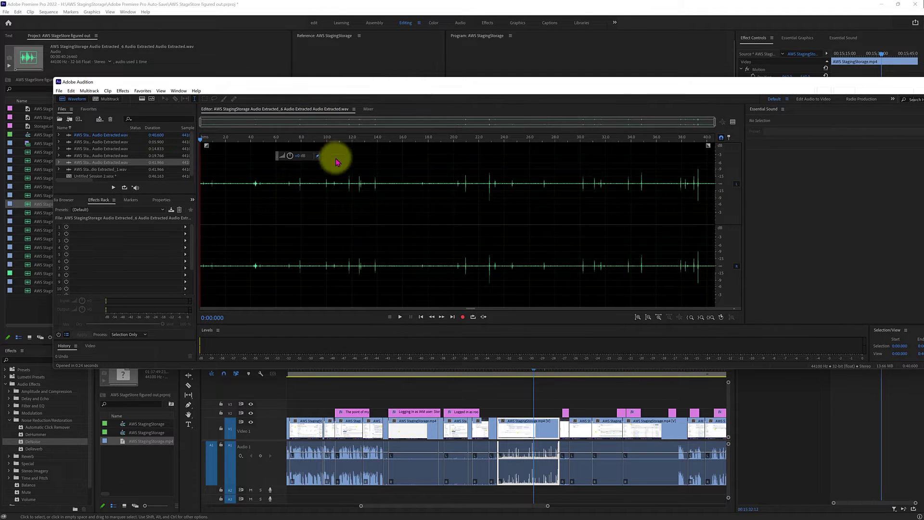
pyautogui.click(401, 317)
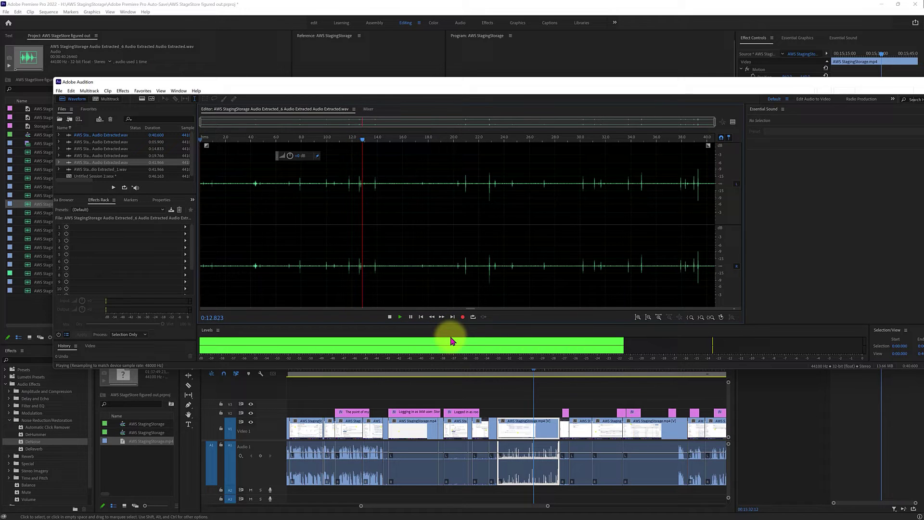
pyautogui.press('space')
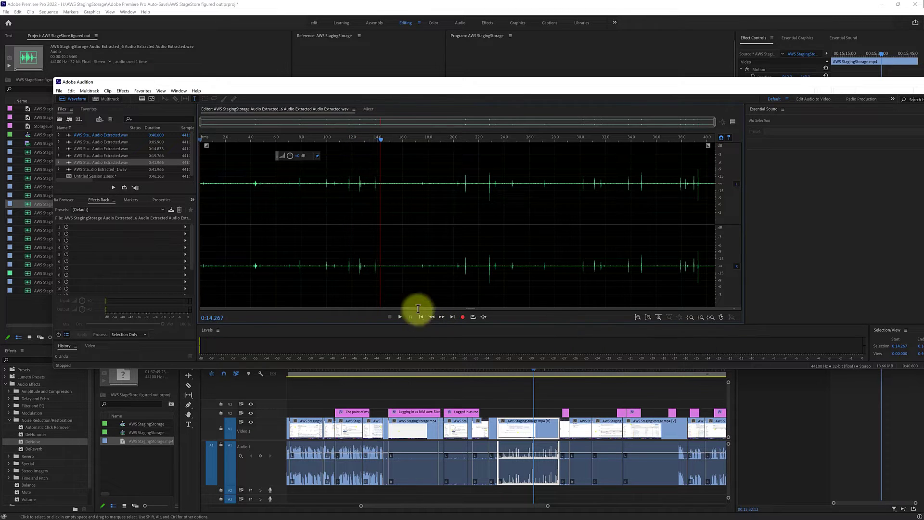
pyautogui.click(202, 171)
pyautogui.press('space')
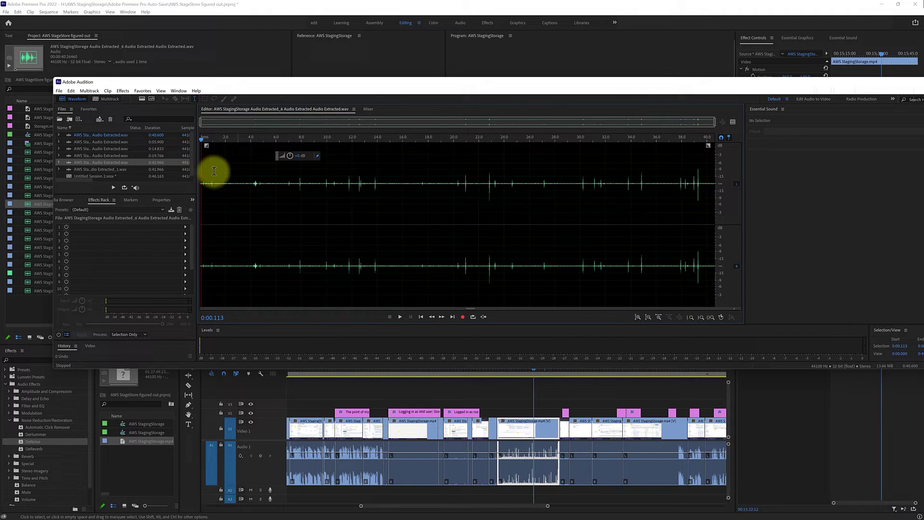
pyautogui.moveTo(202, 171); pyautogui.dragTo(706, 172)
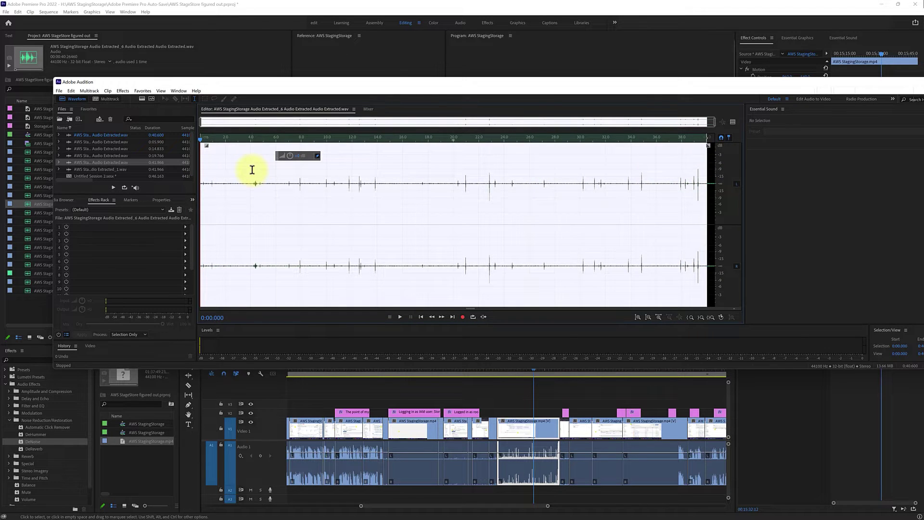
# - Capture a noise print from the selected waveform via Noise Reduction / Restoration
pyautogui.click(122, 91)
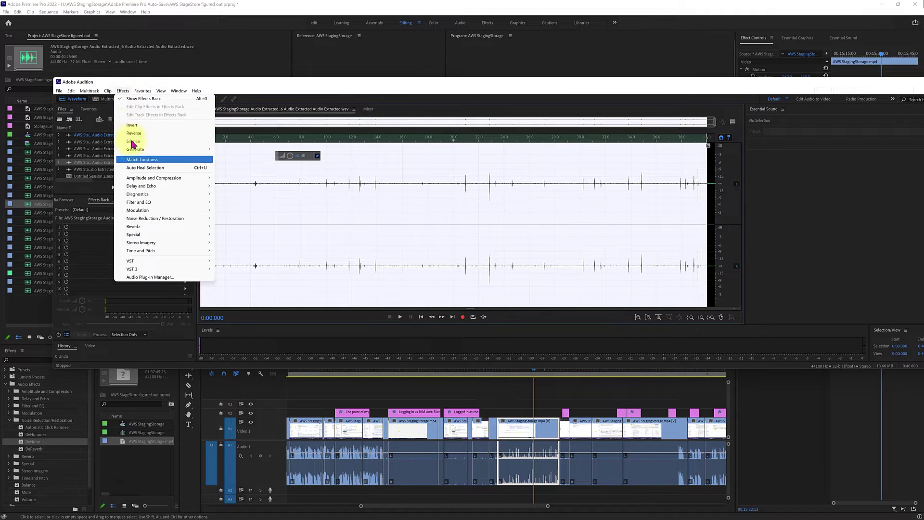
pyautogui.moveTo(156, 219)
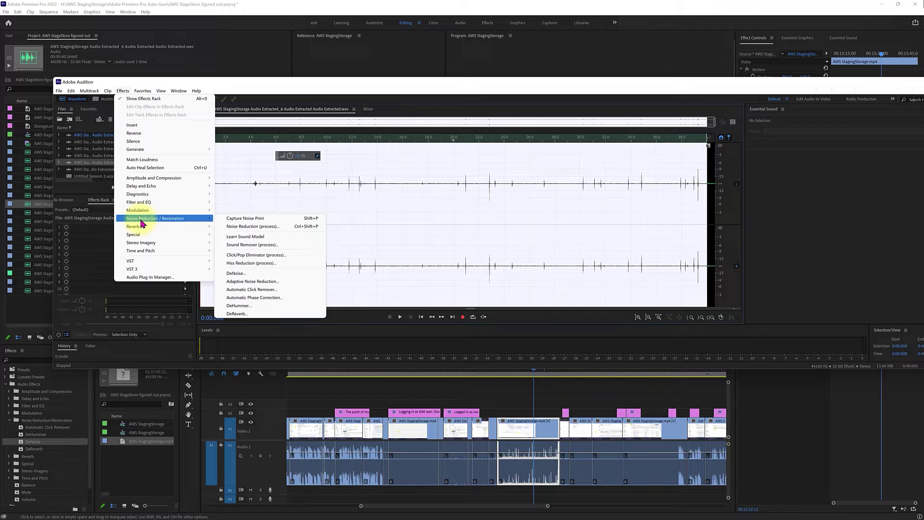
pyautogui.click(255, 219)
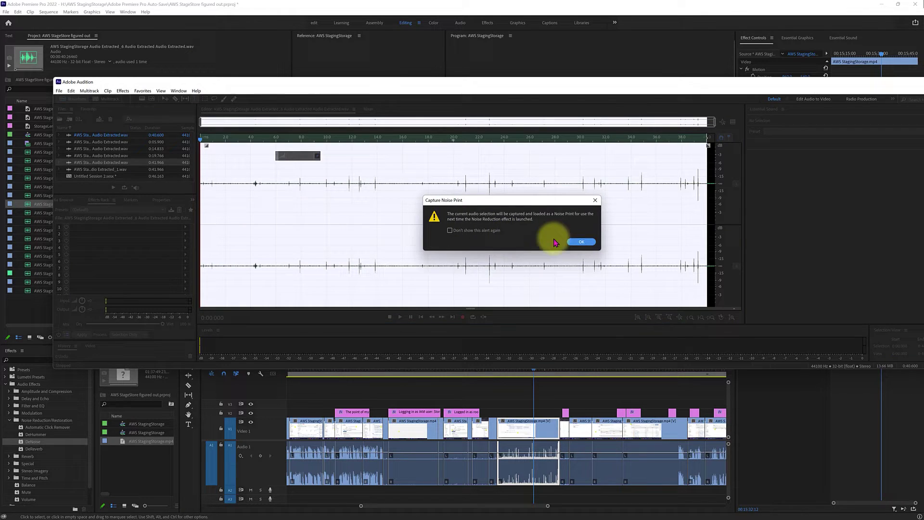
pyautogui.click(582, 242)
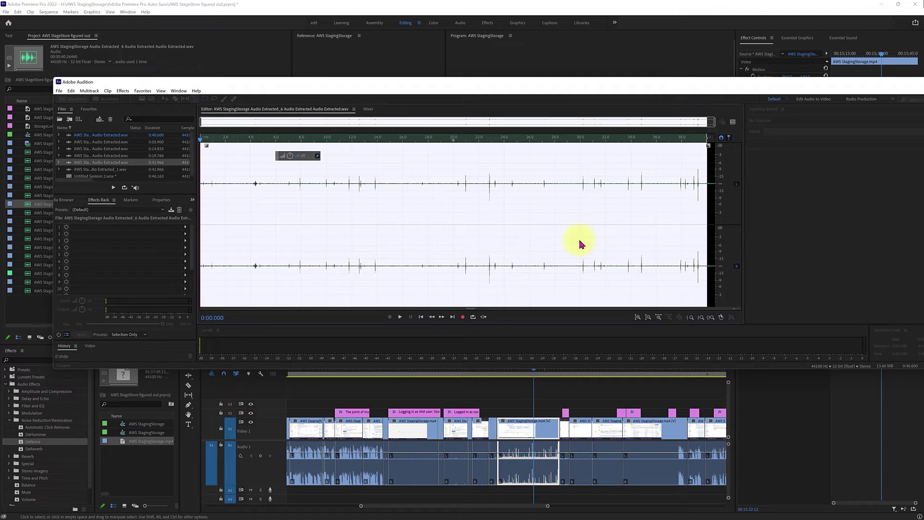
pyautogui.click(123, 90)
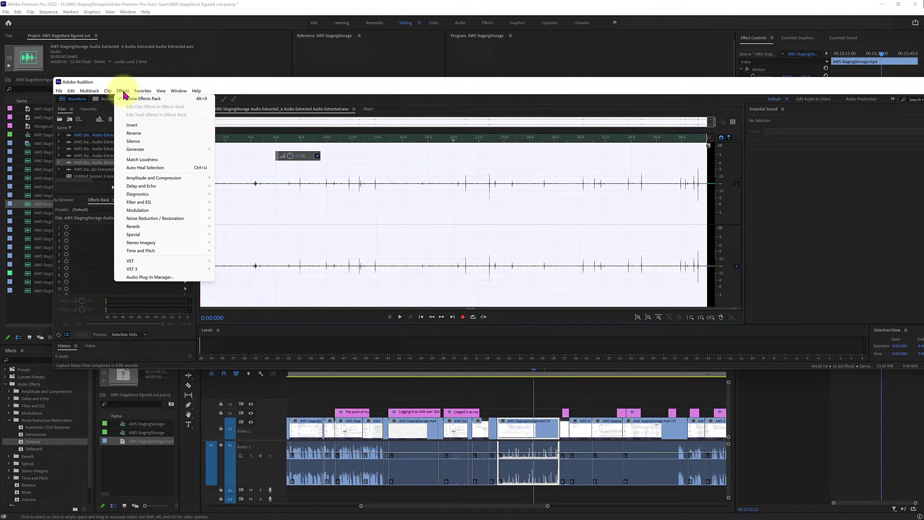
pyautogui.moveTo(155, 219)
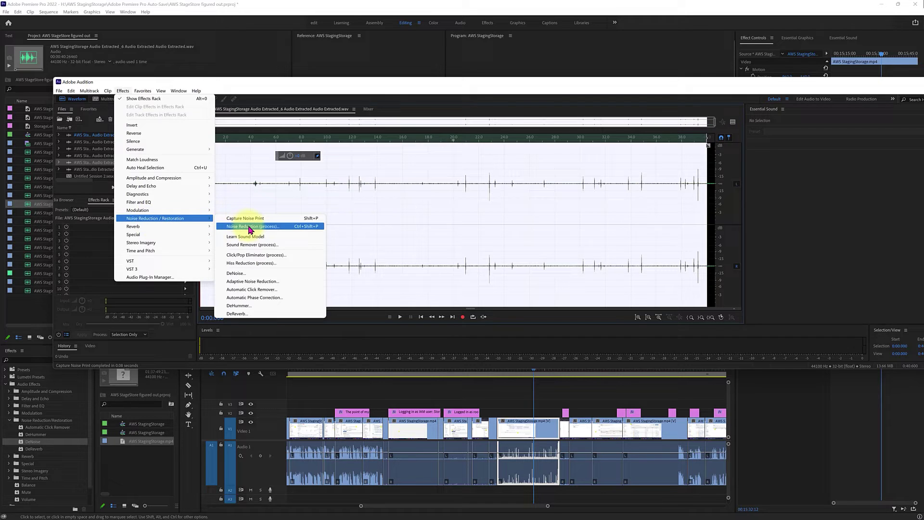
# - Apply Noise Reduction (process) to the whole clip, flattening the click spikes
pyautogui.click(258, 228)
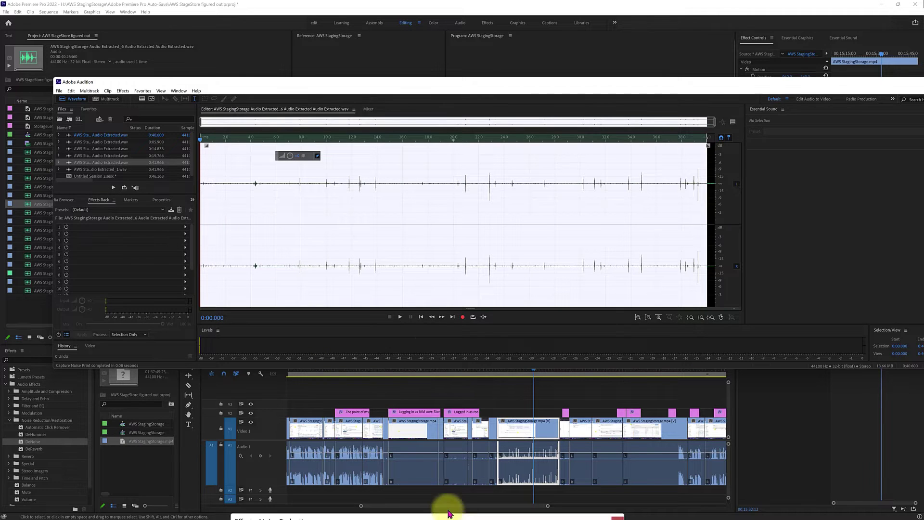
pyautogui.moveTo(448, 513); pyautogui.dragTo(435, 134)
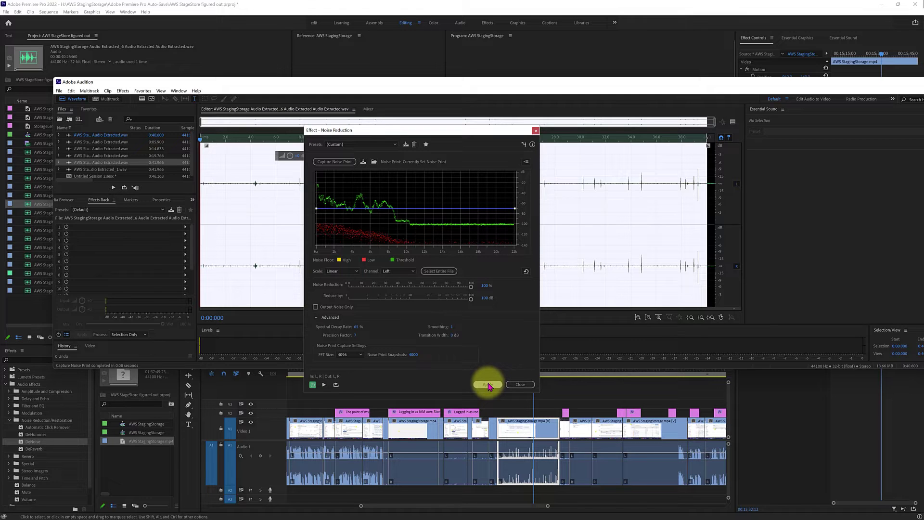
pyautogui.click(488, 386)
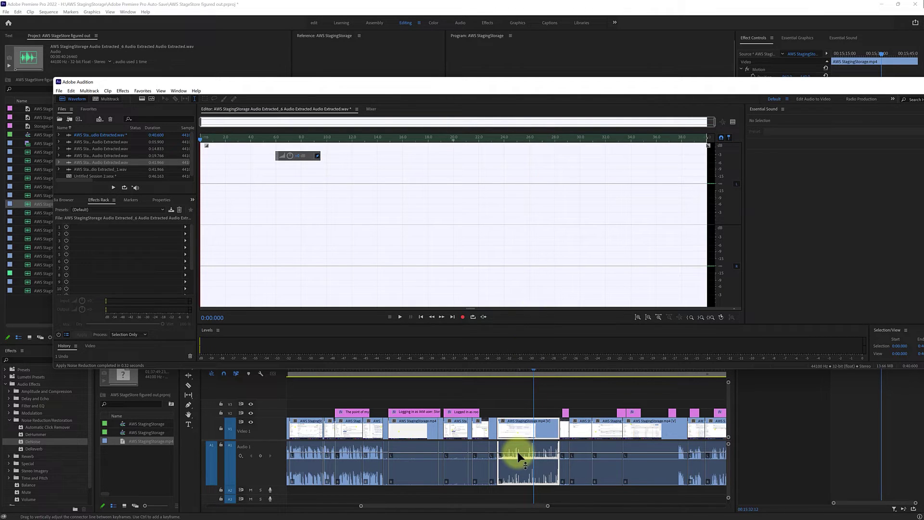
# - Save the cleaned clip in Audition and move its window aside to reveal Premiere
pyautogui.click(60, 91)
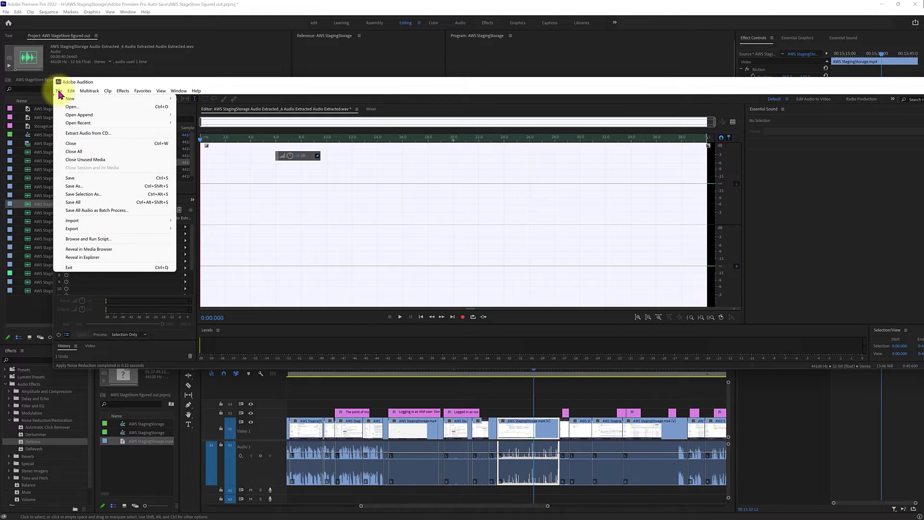
pyautogui.click(76, 179)
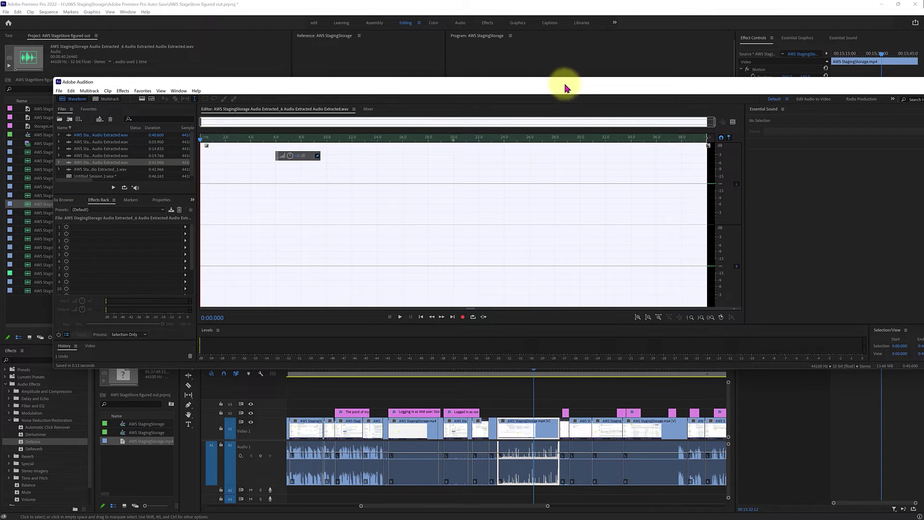
pyautogui.moveTo(564, 85); pyautogui.dragTo(566, 516)
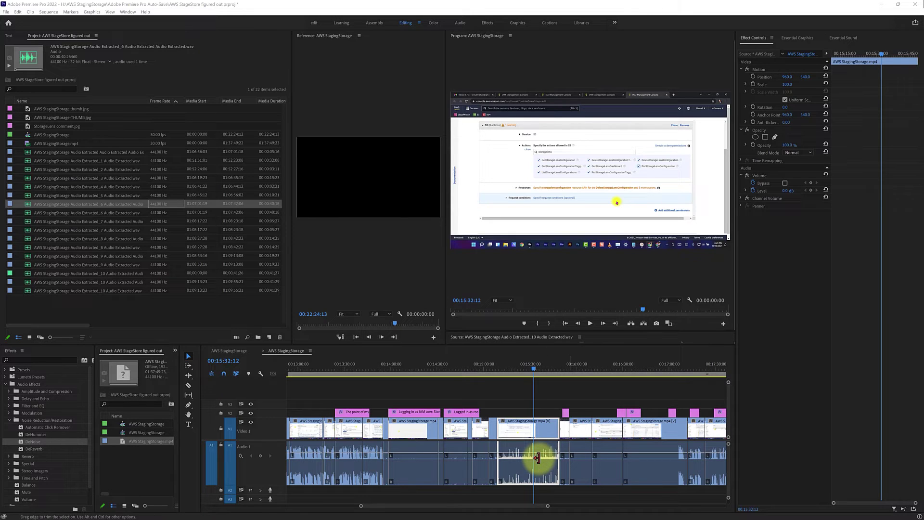
# - Open the short A1 clip in Adobe Audition and bring the Audition window up
pyautogui.click(494, 460)
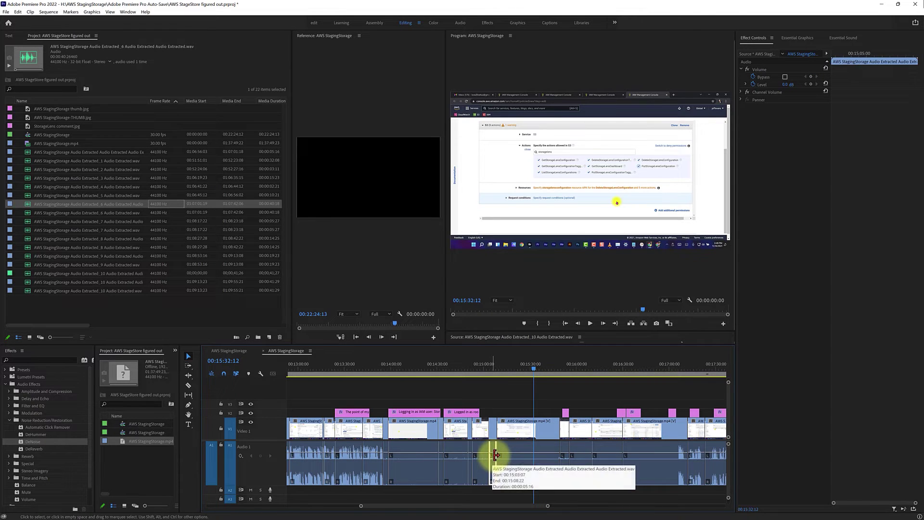
pyautogui.rightClick(495, 456)
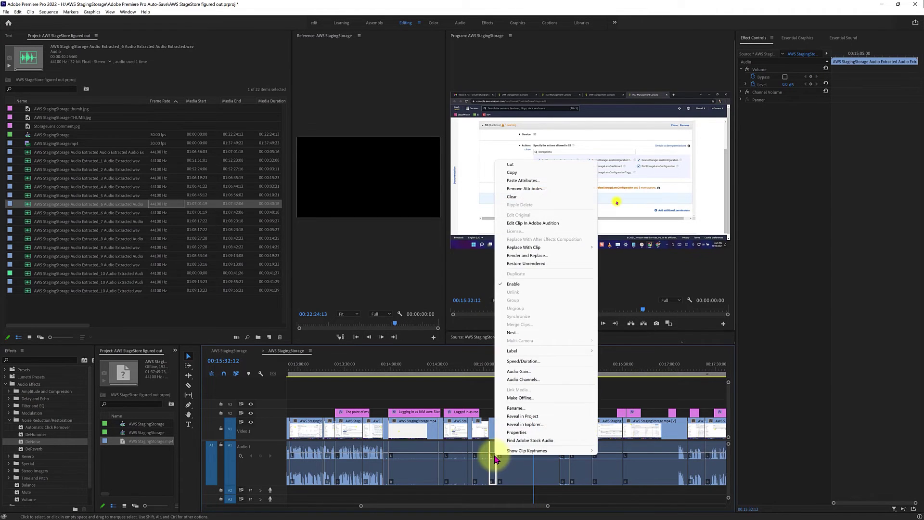
pyautogui.click(514, 255)
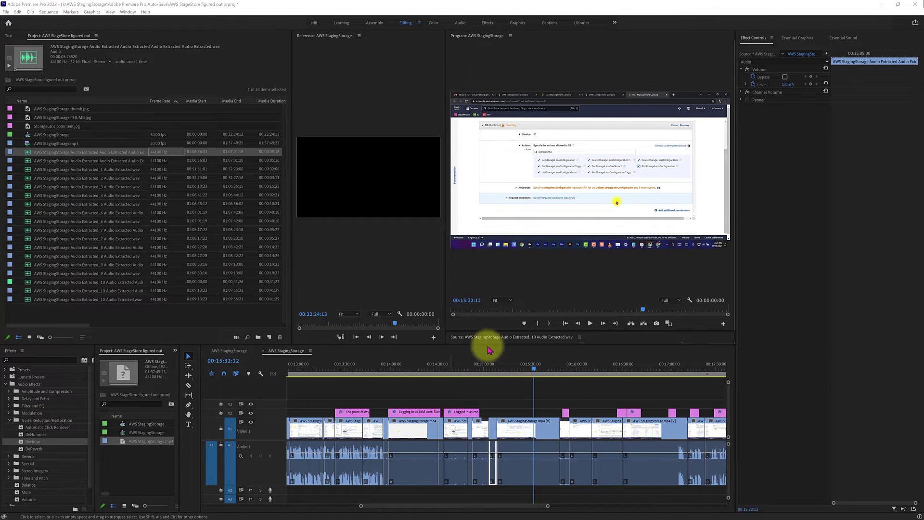
pyautogui.click(466, 517)
pyautogui.moveTo(444, 240); pyautogui.dragTo(364, 158)
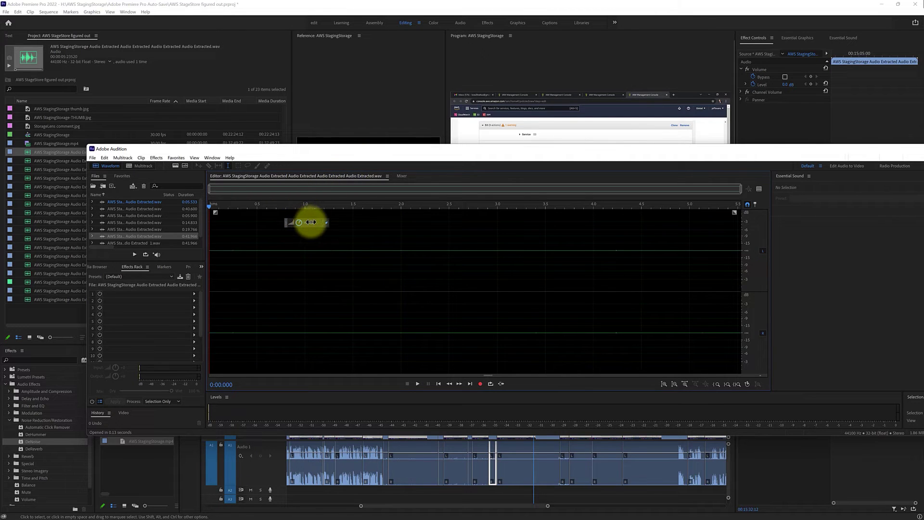
# - Raise the new clip a few dB, play it, and select from near the start to the end
pyautogui.moveTo(311, 222)
pyautogui.mouseDown()
pyautogui.moveTo(365, 236)
pyautogui.moveTo(427, 229)
pyautogui.mouseUp()
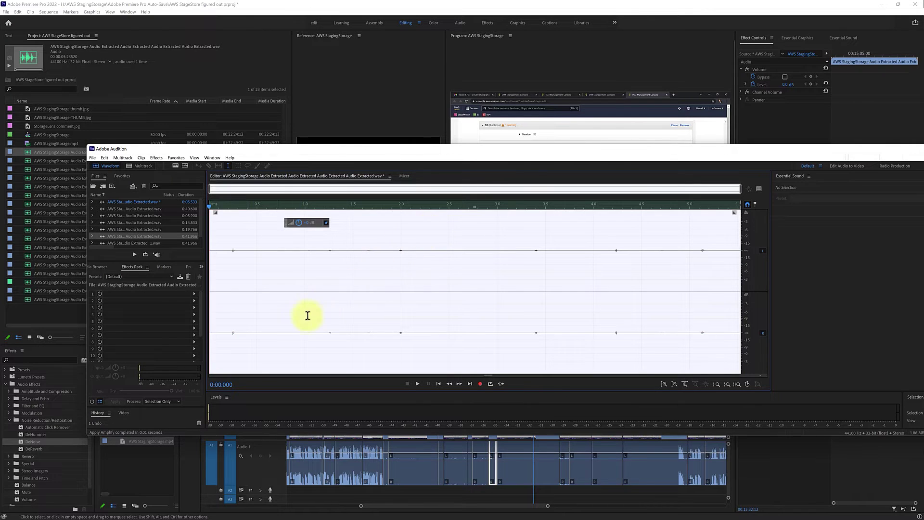
pyautogui.press('space')
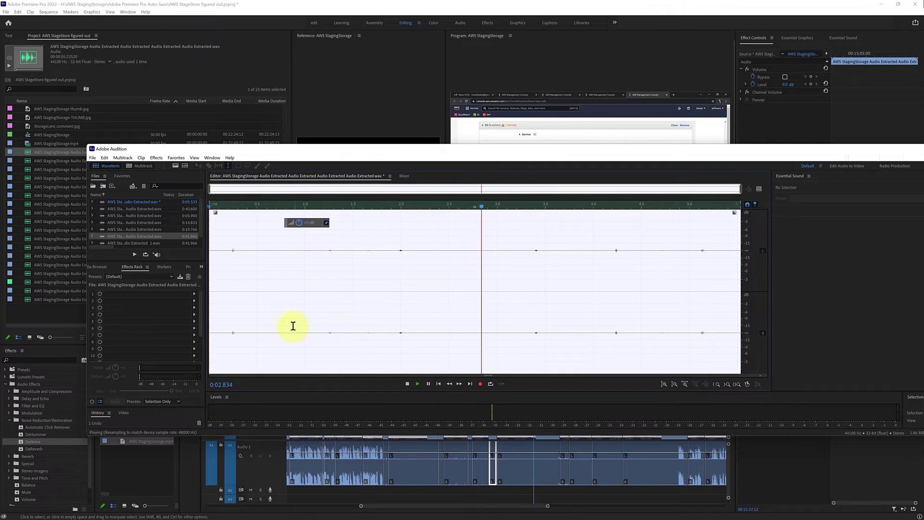
pyautogui.press('space')
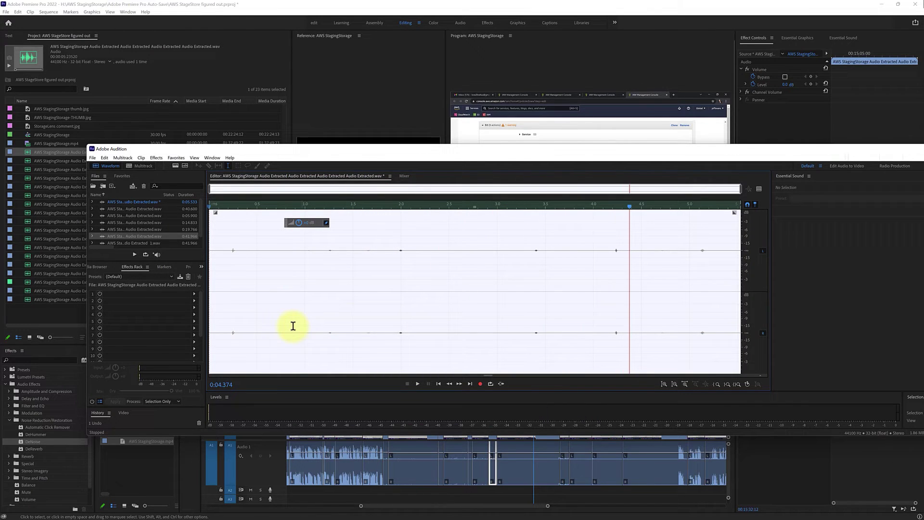
pyautogui.rightClick(554, 243)
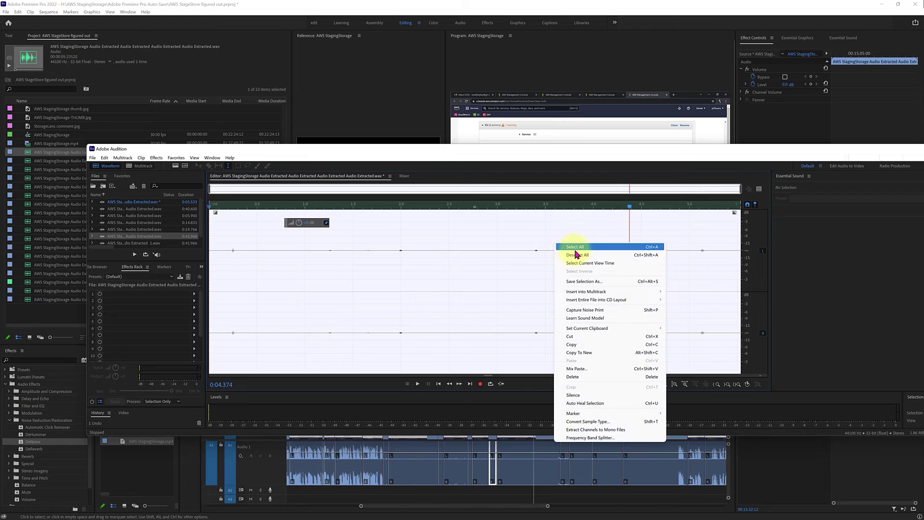
pyautogui.click(575, 248)
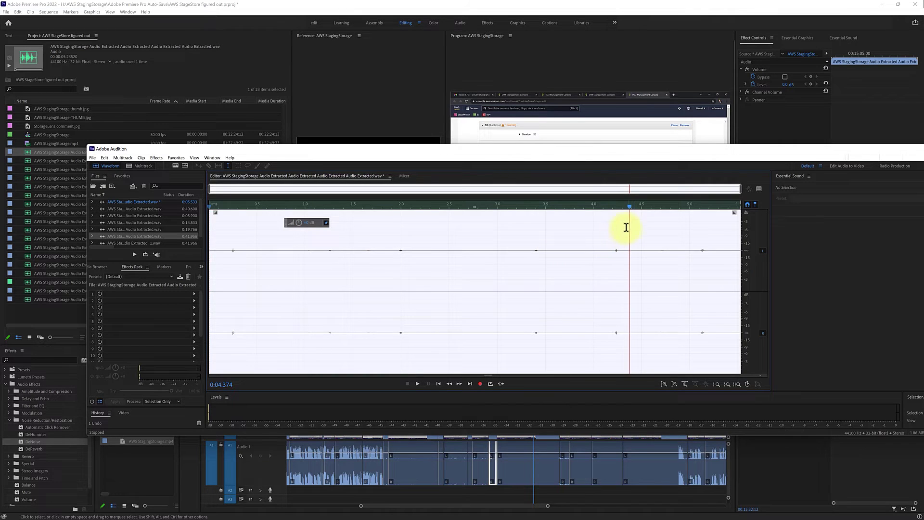
pyautogui.moveTo(629, 227); pyautogui.dragTo(231, 261)
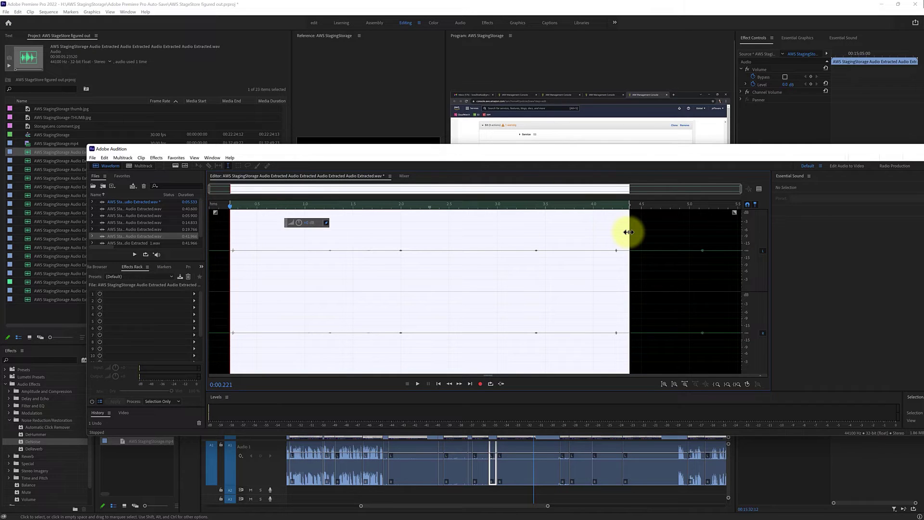
pyautogui.moveTo(629, 232); pyautogui.dragTo(719, 236)
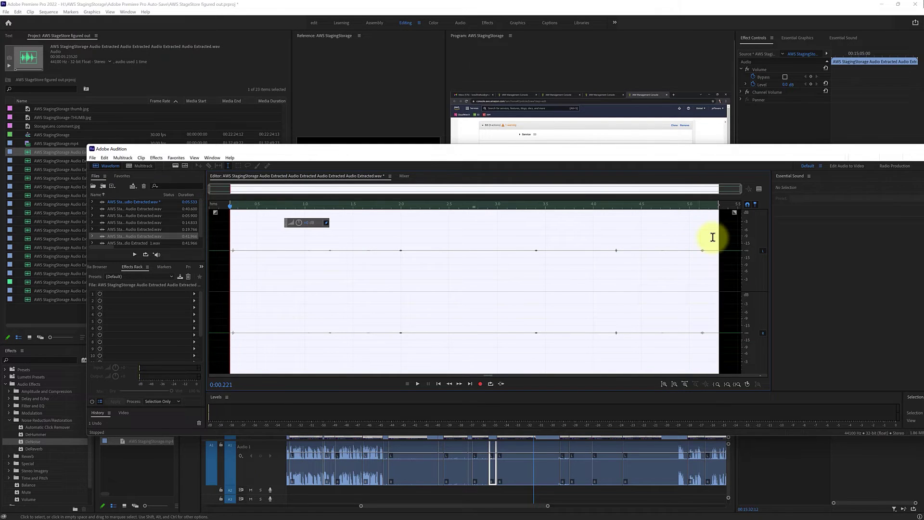
# - Capture a noise print from the marked audio
pyautogui.click(156, 158)
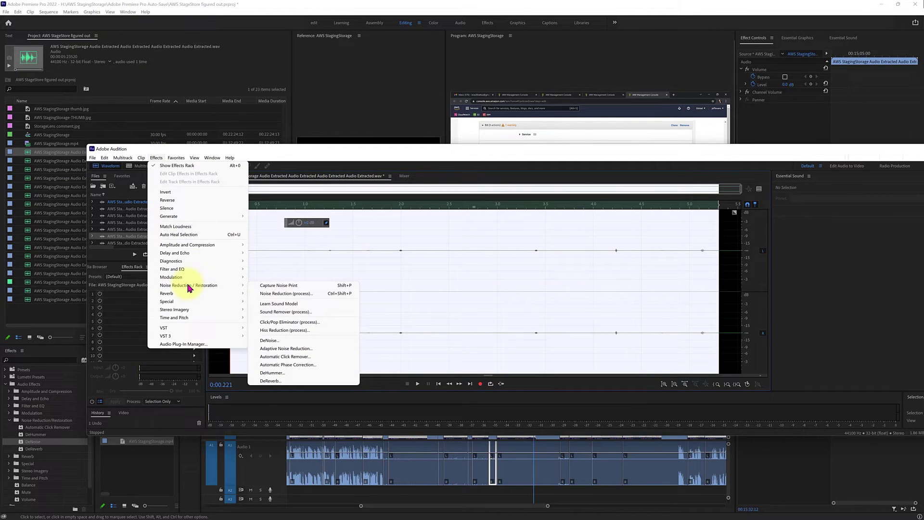
pyautogui.moveTo(188, 286)
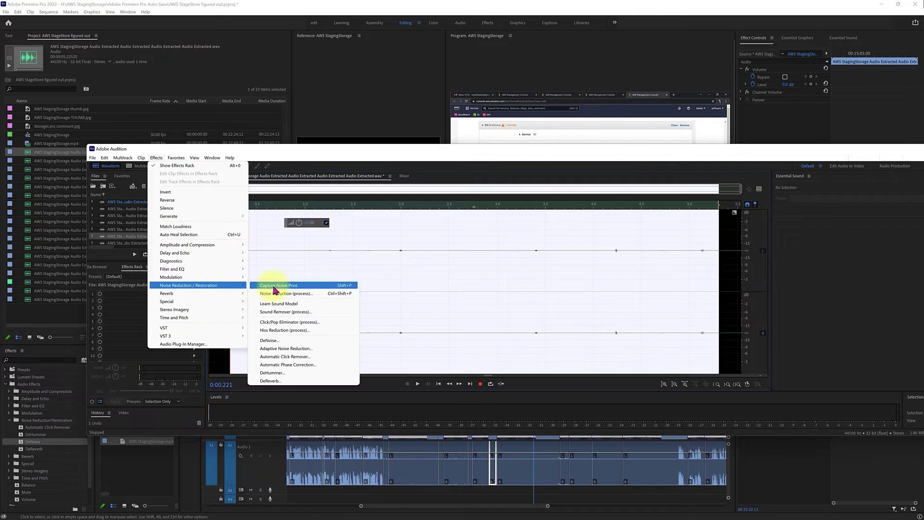
pyautogui.click(267, 287)
pyautogui.click(615, 308)
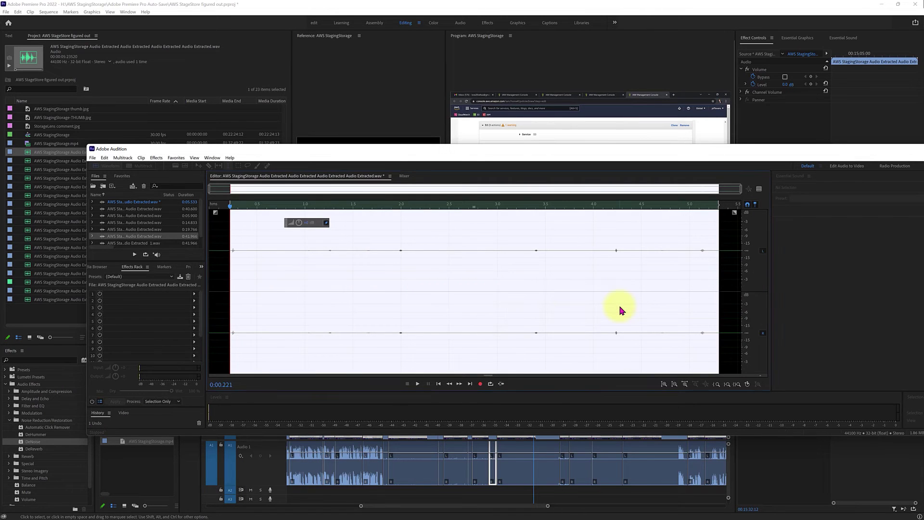
# - Apply Noise Reduction (process) to the marked audio
pyautogui.click(156, 158)
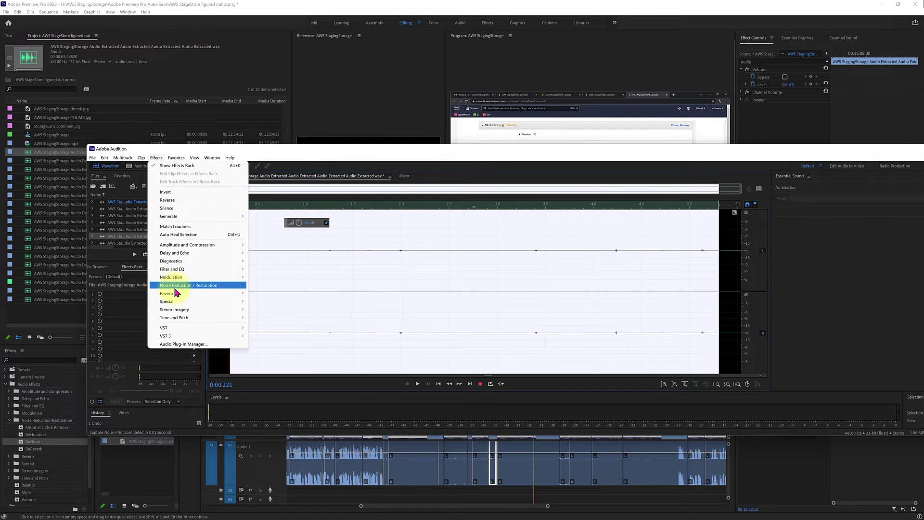
pyautogui.moveTo(189, 286)
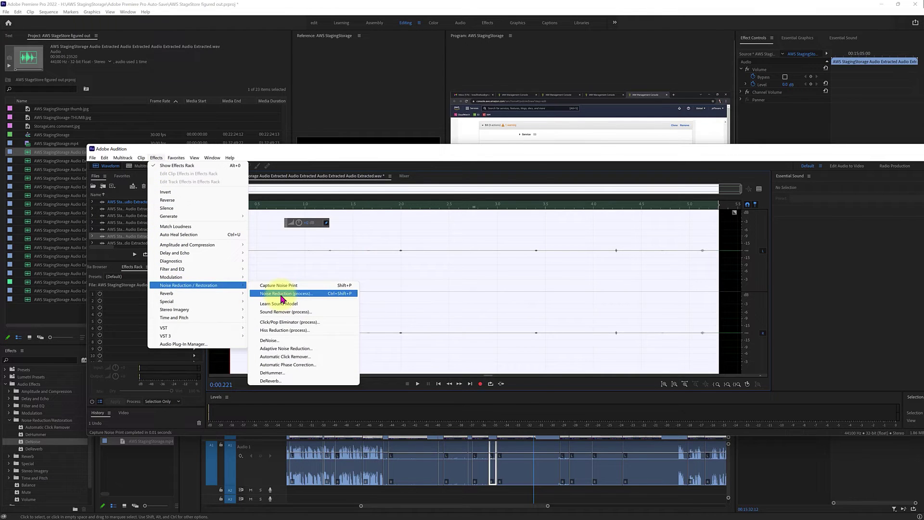
pyautogui.click(281, 294)
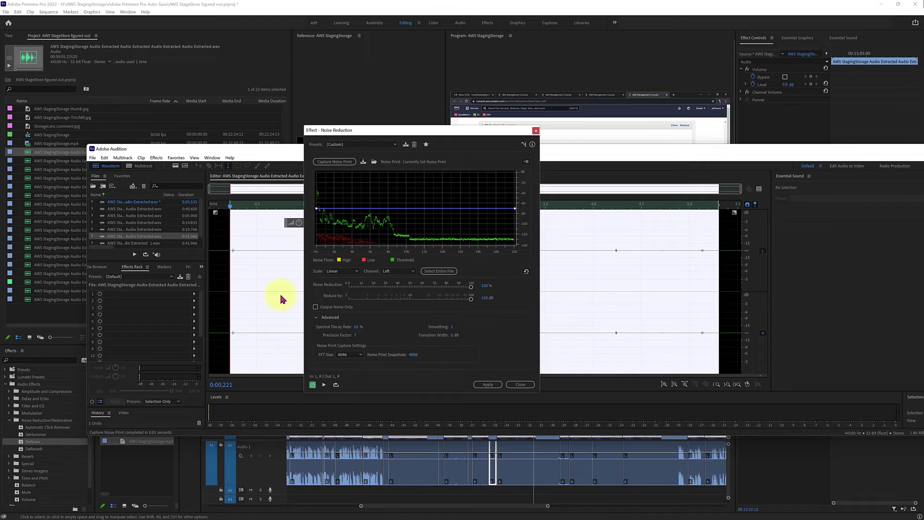
pyautogui.click(489, 384)
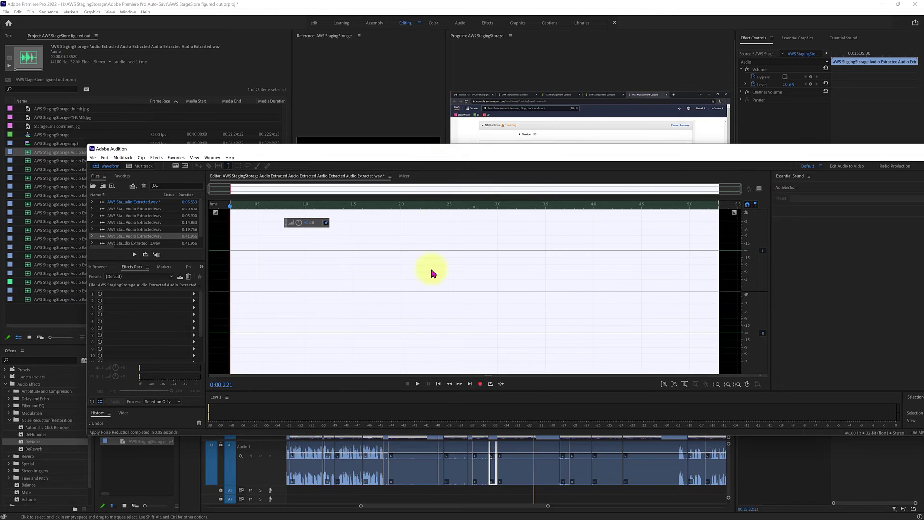
# - Boost the second clip's volume by about +15 dB and play it back
pyautogui.press('super+Down')
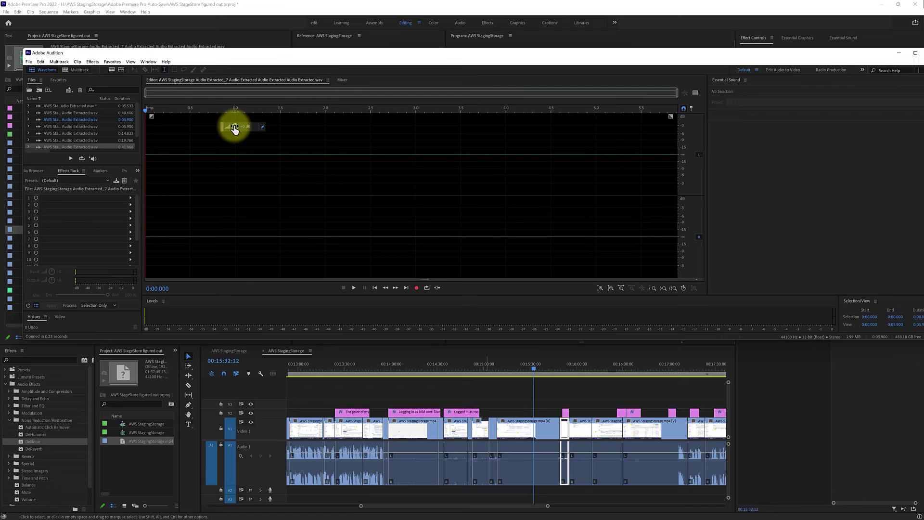
pyautogui.moveTo(234, 129); pyautogui.dragTo(350, 142)
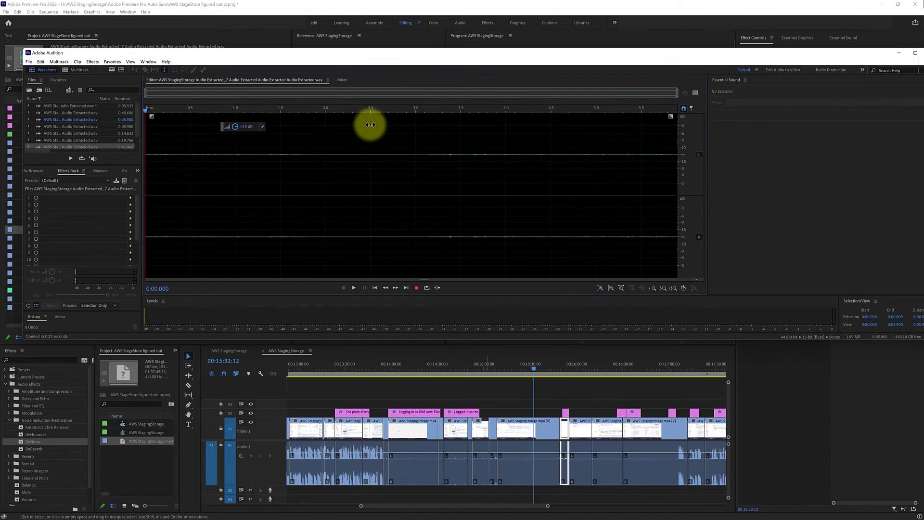
pyautogui.moveTo(370, 125)
pyautogui.mouseDown()
pyautogui.moveTo(249, 134)
pyautogui.moveTo(278, 135)
pyautogui.mouseUp()
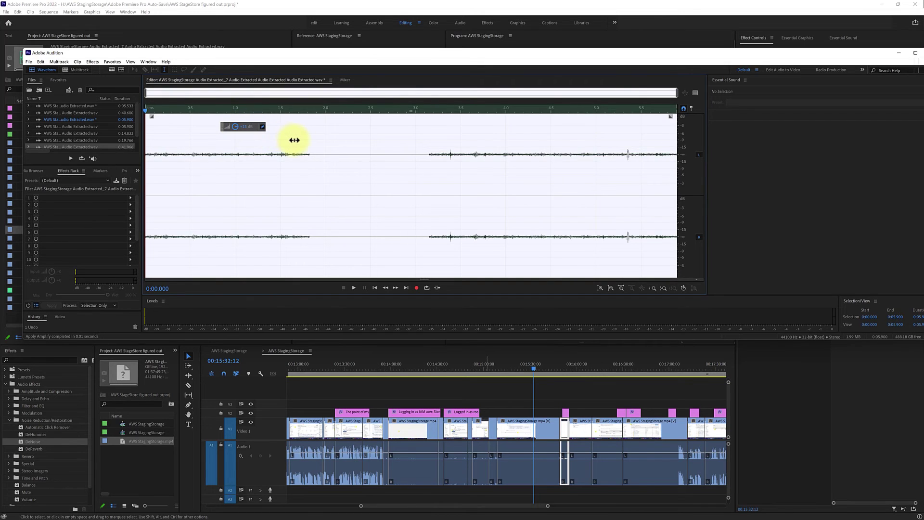
pyautogui.click(353, 288)
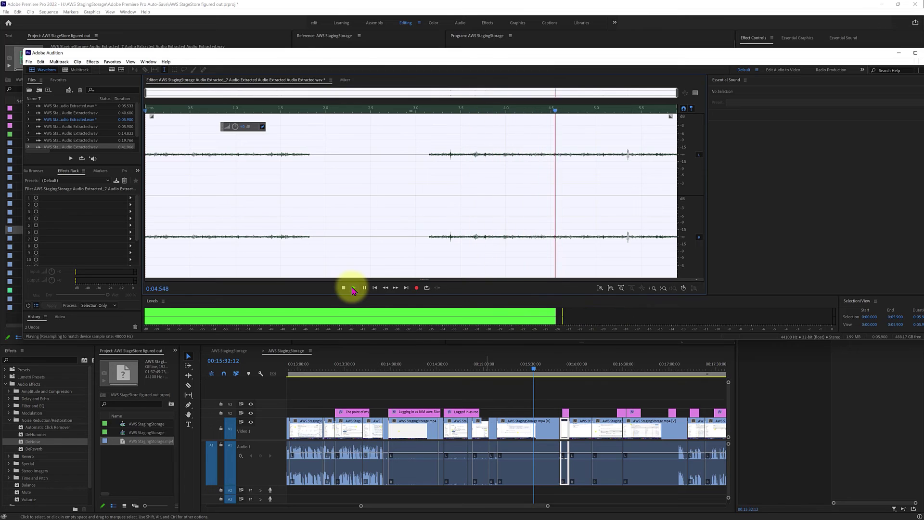
pyautogui.click(353, 288)
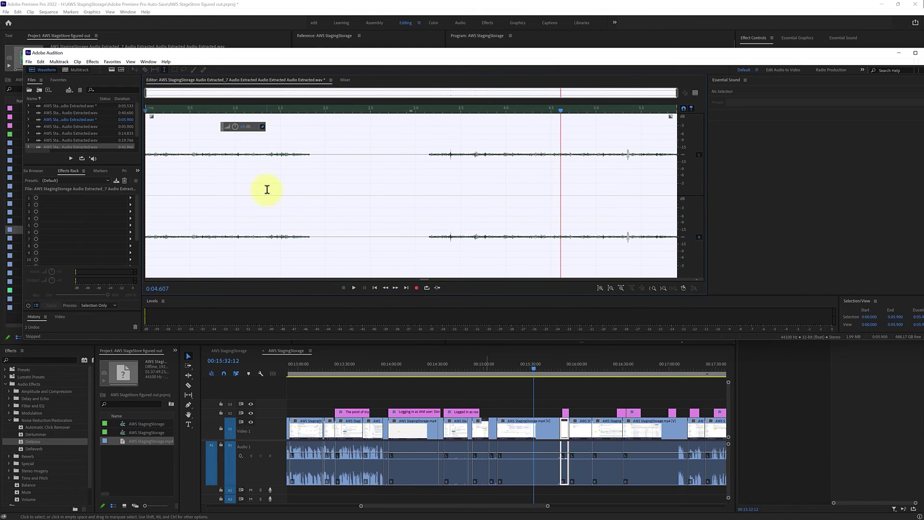
# - Capture a noise print from the second clip
pyautogui.click(92, 61)
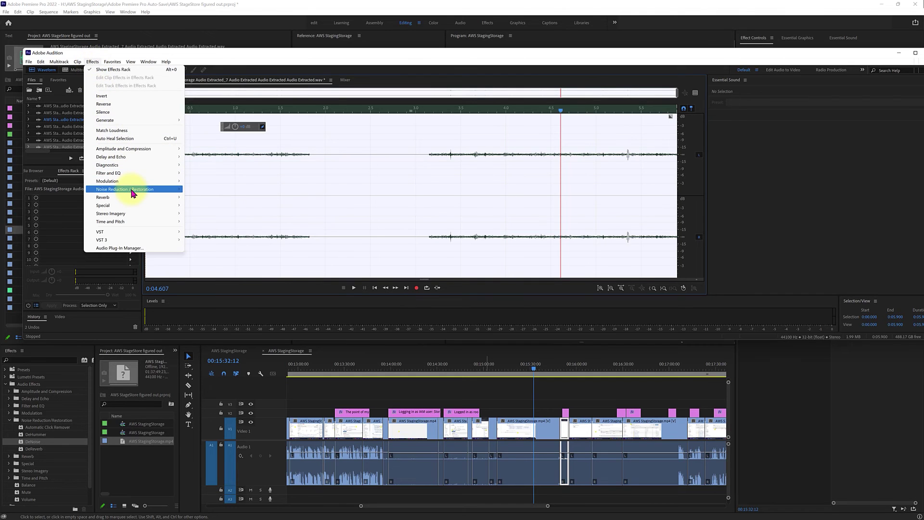
pyautogui.moveTo(124, 190)
pyautogui.click(214, 189)
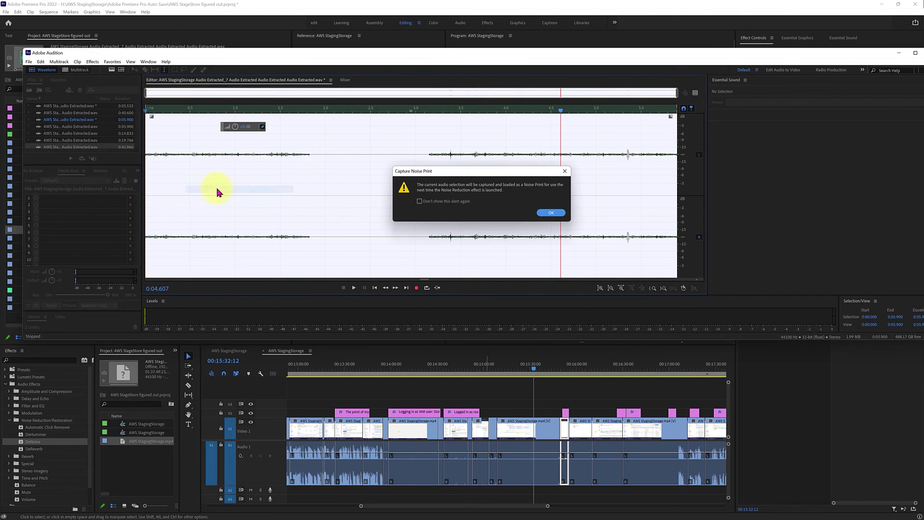
pyautogui.click(550, 212)
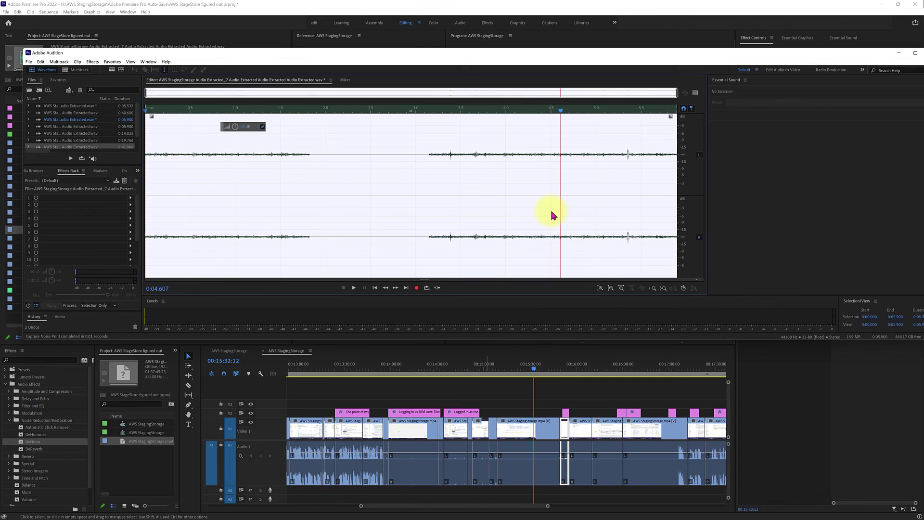
# - Apply Noise Reduction to the clip and return to the Premiere timeline
pyautogui.click(91, 62)
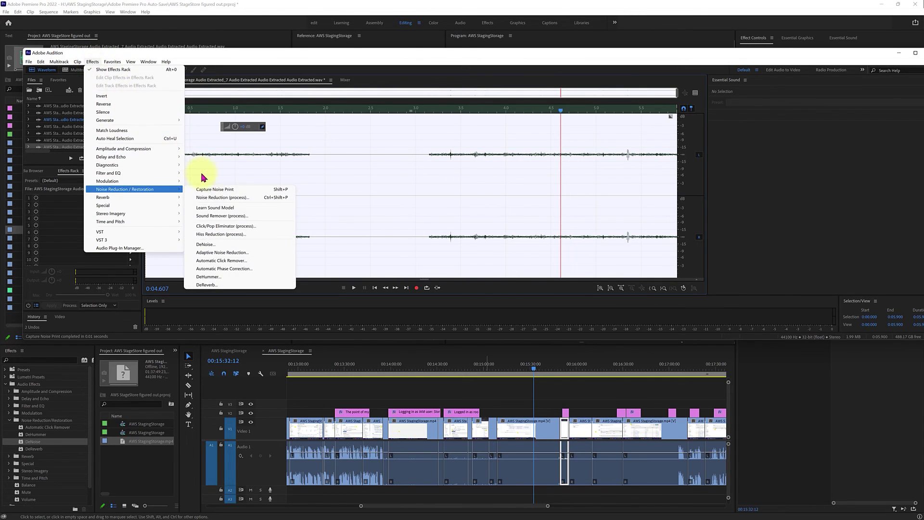
pyautogui.moveTo(124, 190)
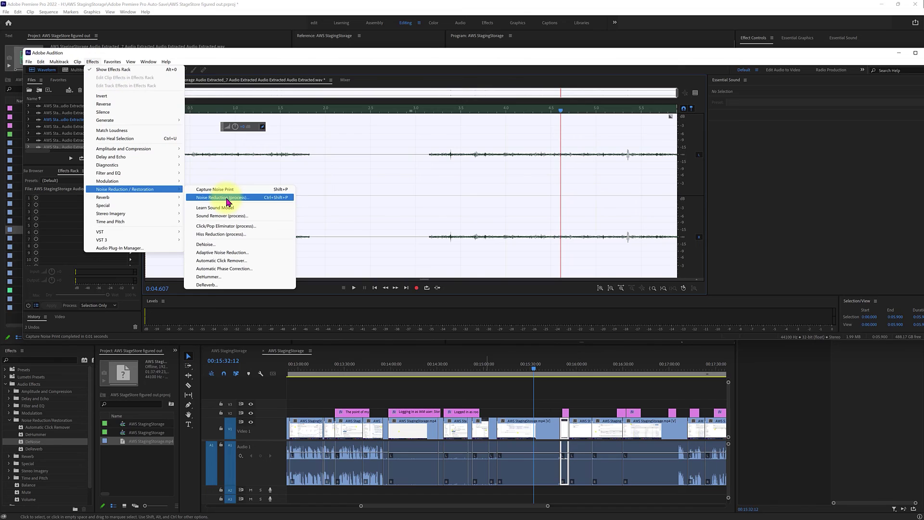
pyautogui.click(227, 198)
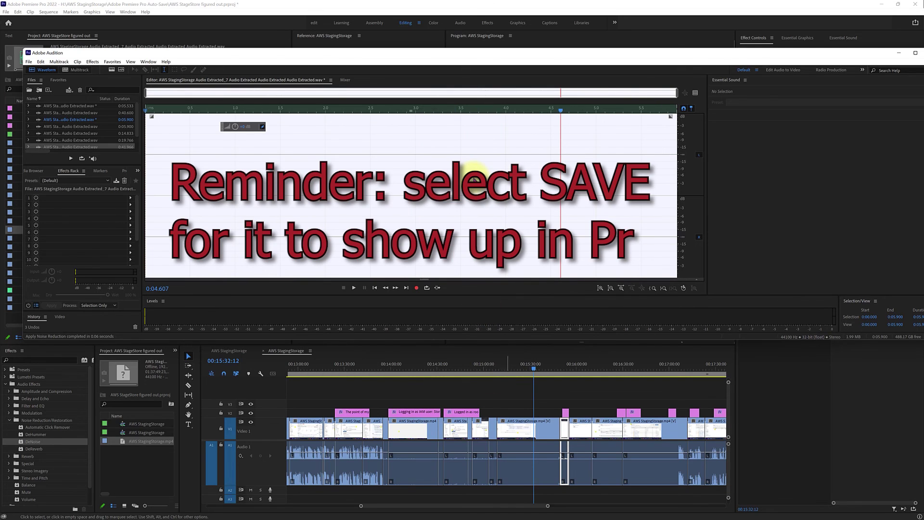
pyautogui.click(553, 478)
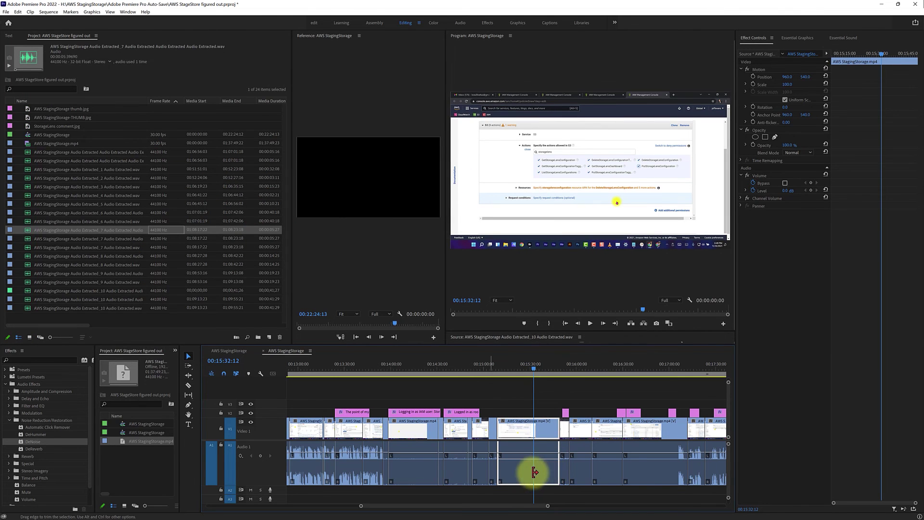
pyautogui.click(491, 470)
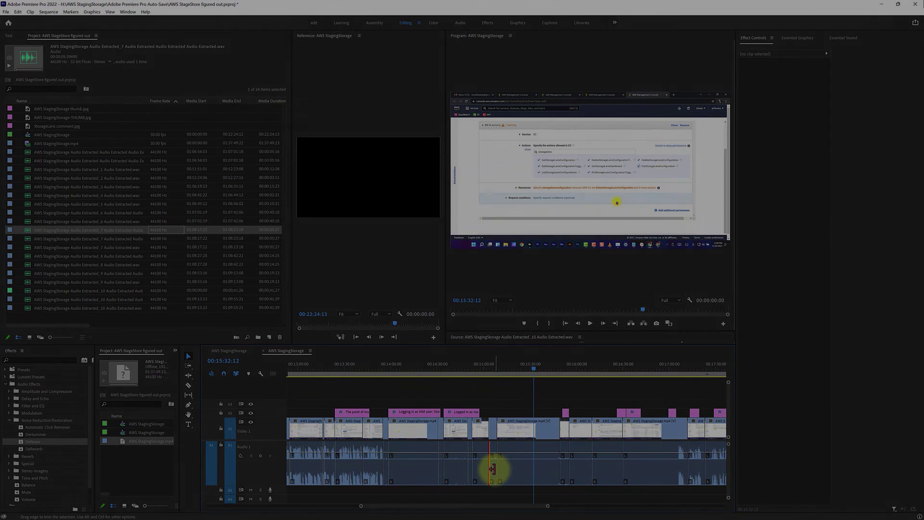